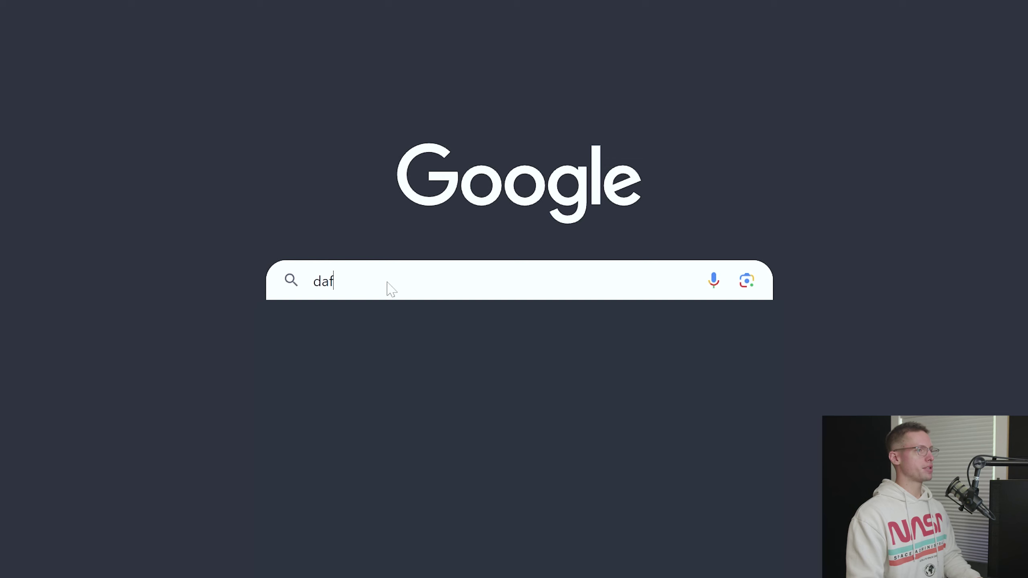
# Go to dafont.com and browse to the Couture font page.
pyautogui.write('ont.com')
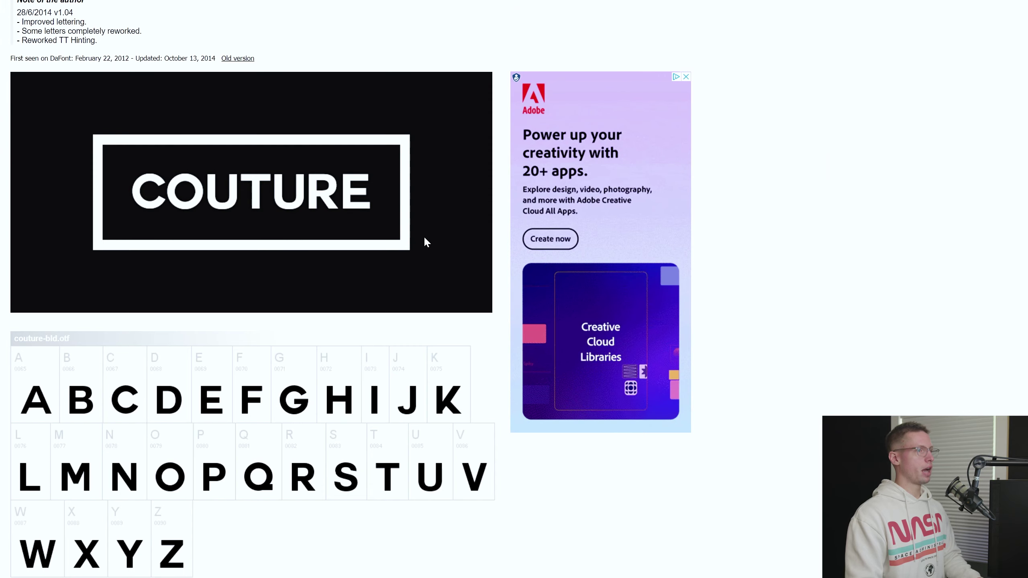
pyautogui.scroll(2, 424, 236)
pyautogui.scroll(3, 425, 238)
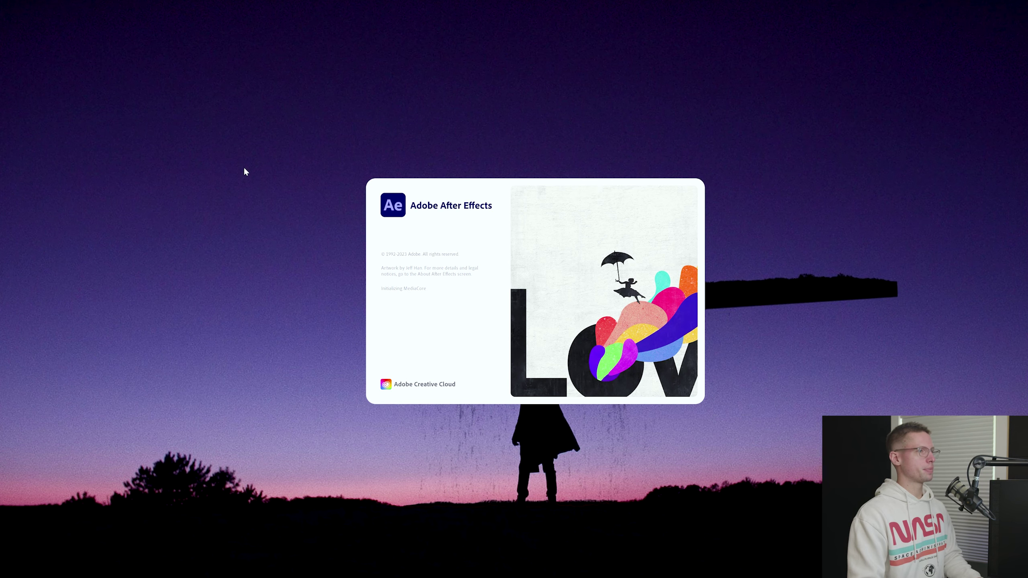
# Save the project as Starfield_Logo.
pyautogui.click(64, 159)
pyautogui.click(11, 27)
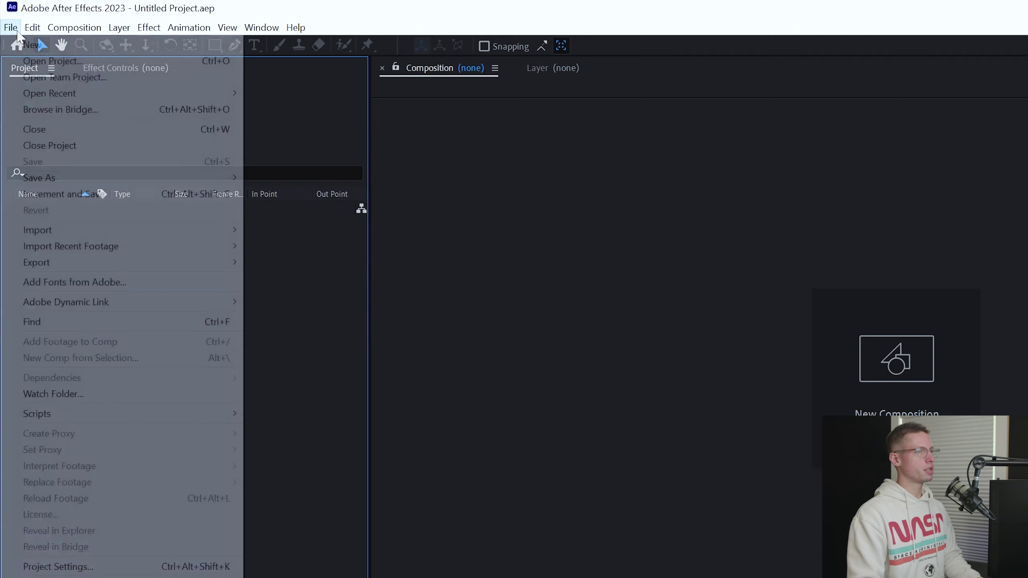
pyautogui.moveTo(186, 179)
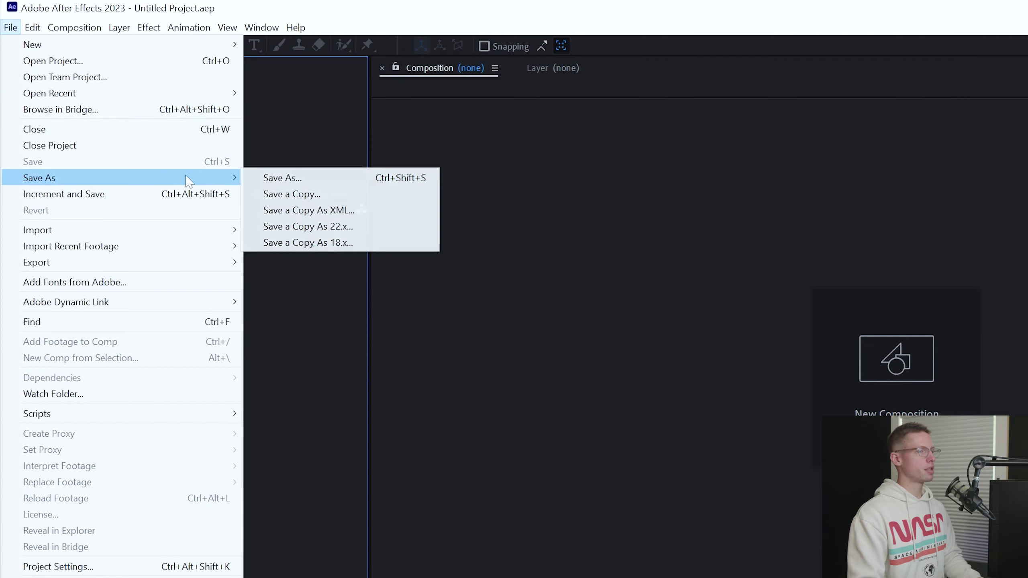
pyautogui.click(285, 177)
pyautogui.write('Starfield_Logo')
pyautogui.press('Return')
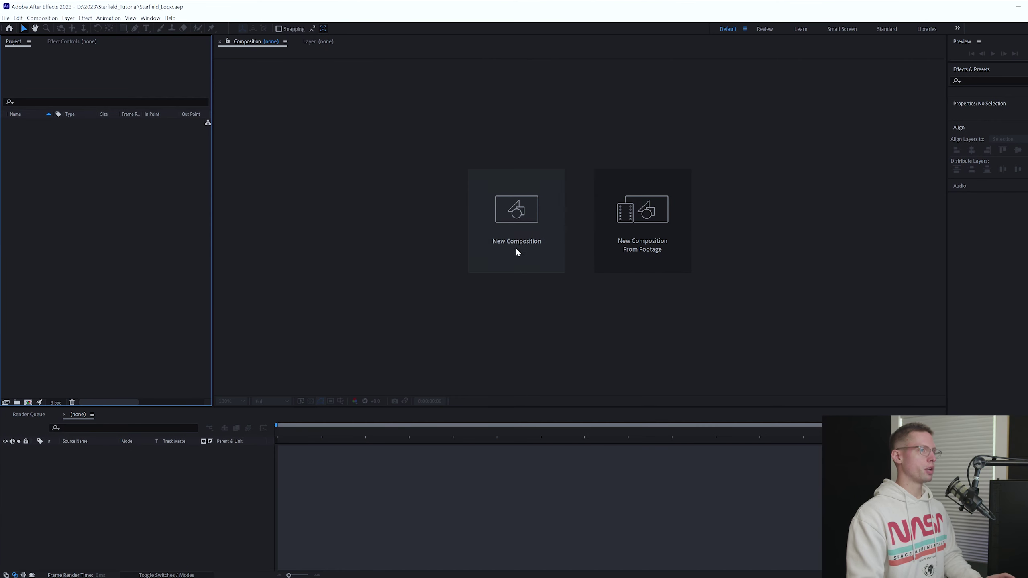
# Create a 1920×1080 HD composition named Starfield_Motion.
pyautogui.click(517, 247)
pyautogui.write('Starfi')
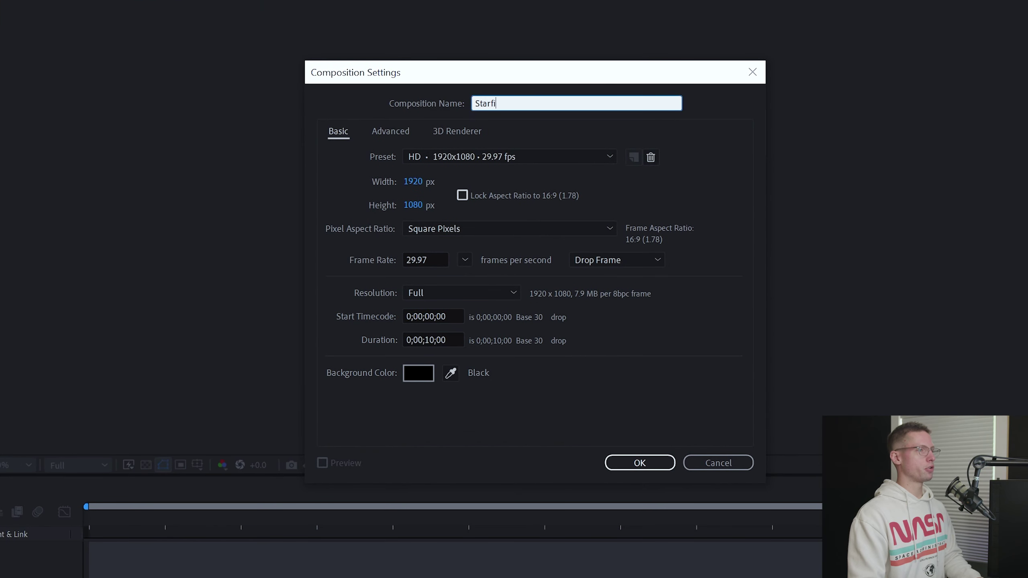
pyautogui.write('eld_Motion')
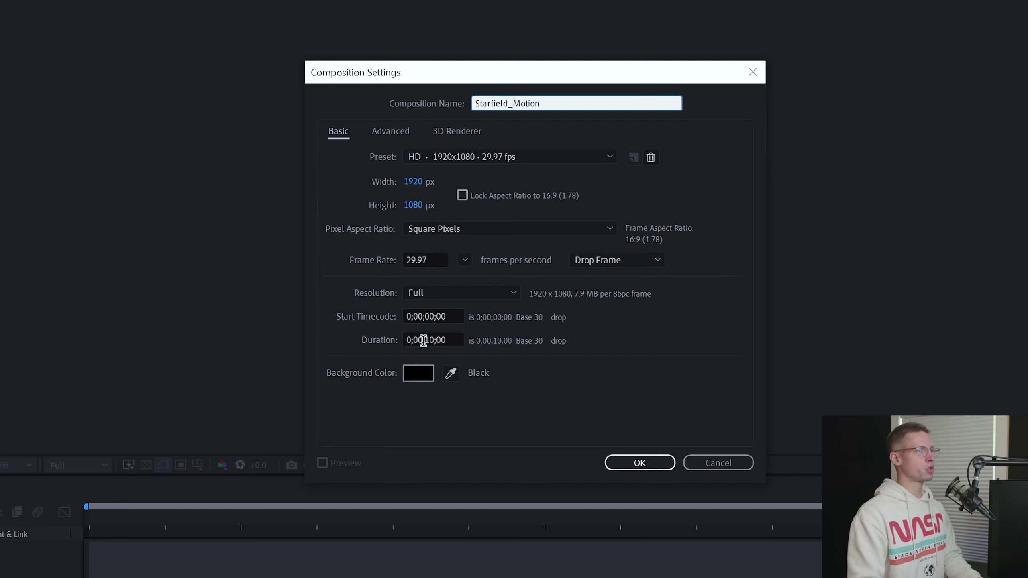
pyautogui.click(638, 463)
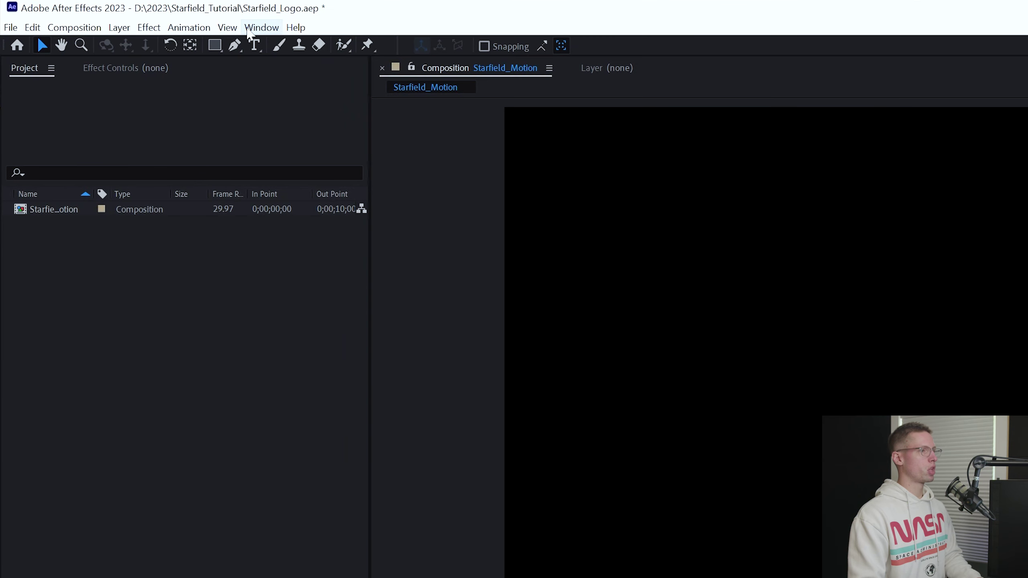
# Type MOTION DESIGN as a text layer and centre its anchor point.
pyautogui.click(146, 28)
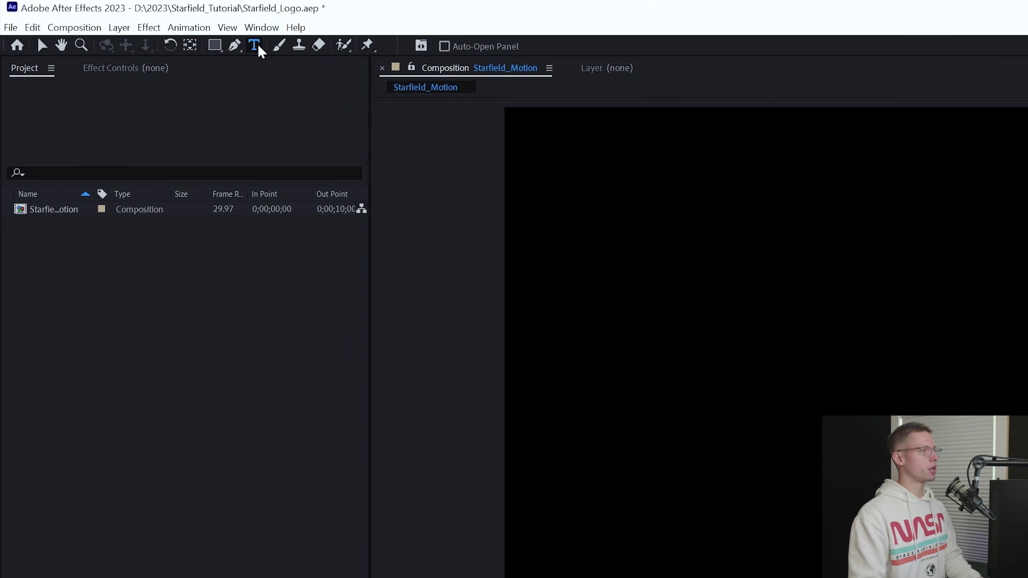
pyautogui.moveTo(400, 147); pyautogui.dragTo(795, 312)
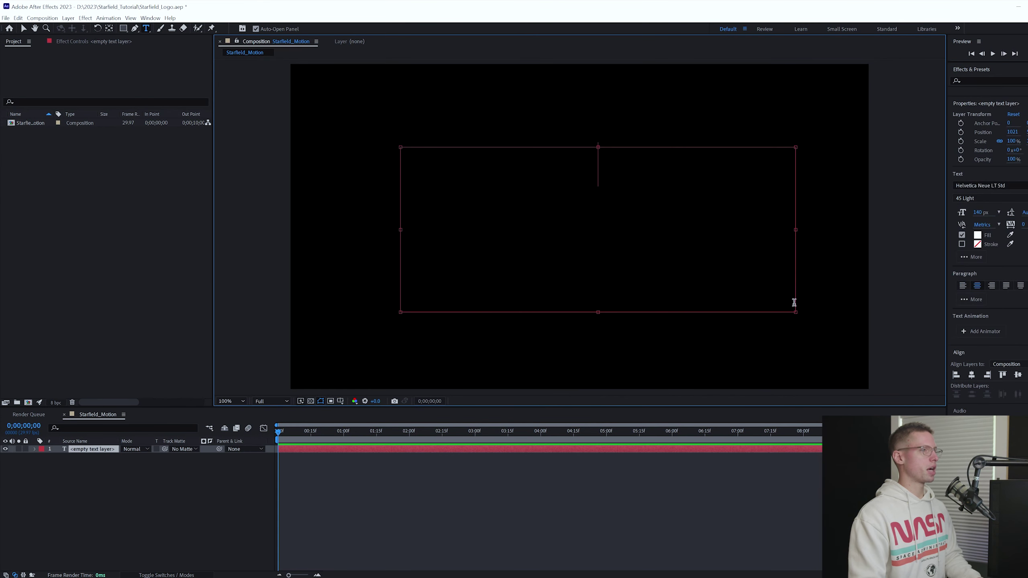
pyautogui.write('MOTION DESIGN')
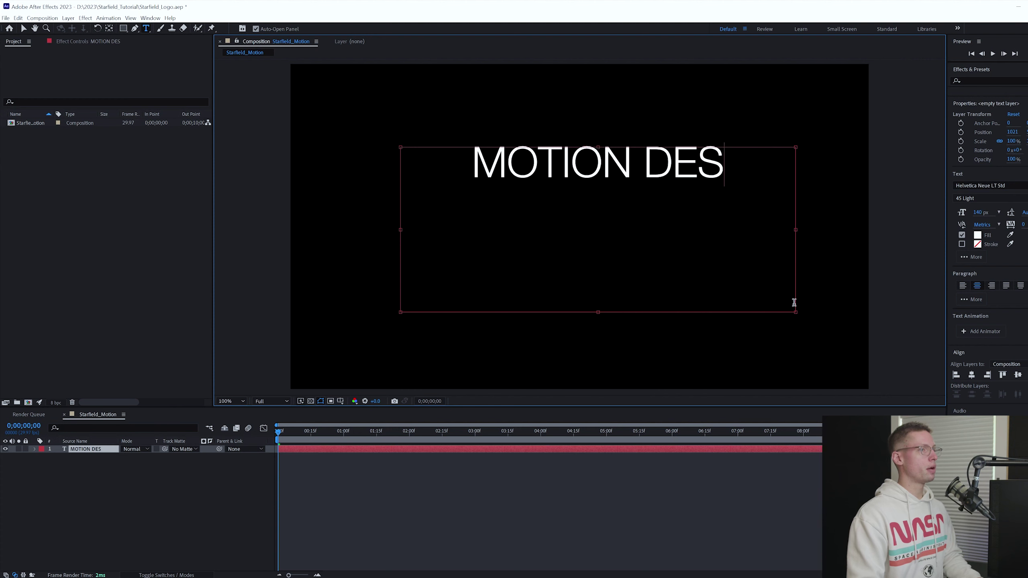
pyautogui.click(23, 28)
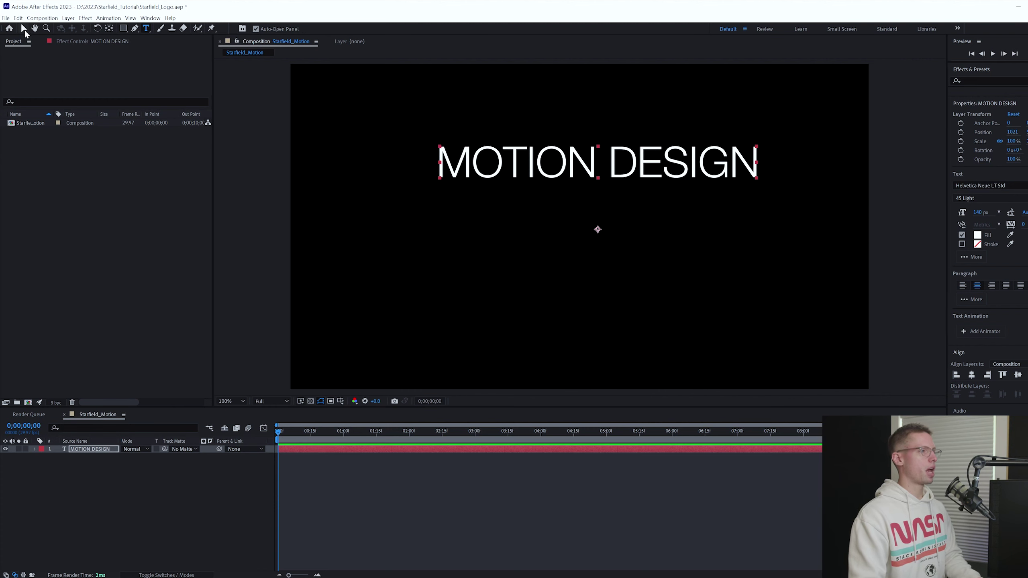
pyautogui.press('y')
pyautogui.click(590, 225)
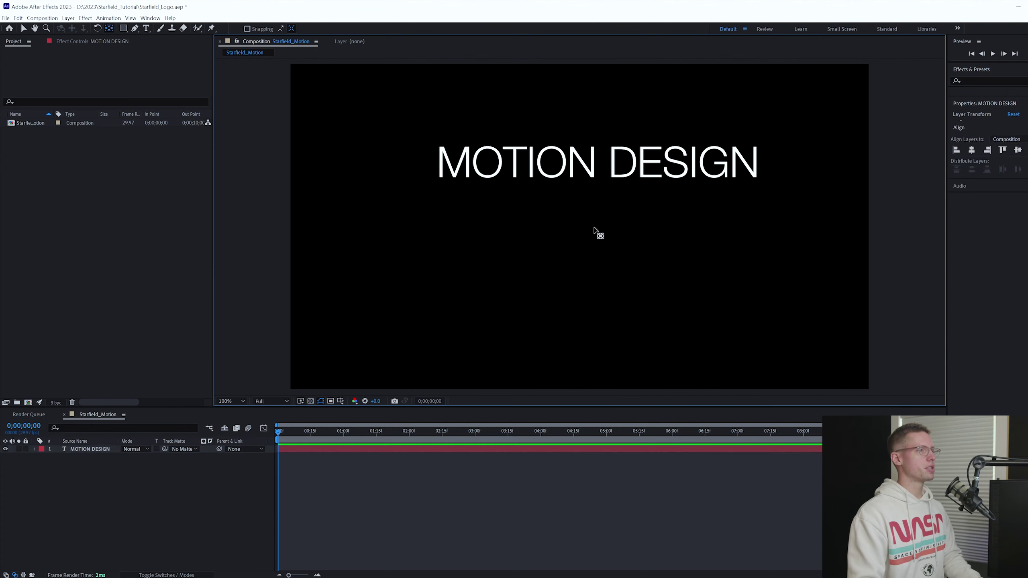
pyautogui.click(653, 162)
pyautogui.moveTo(598, 229); pyautogui.dragTo(598, 162)
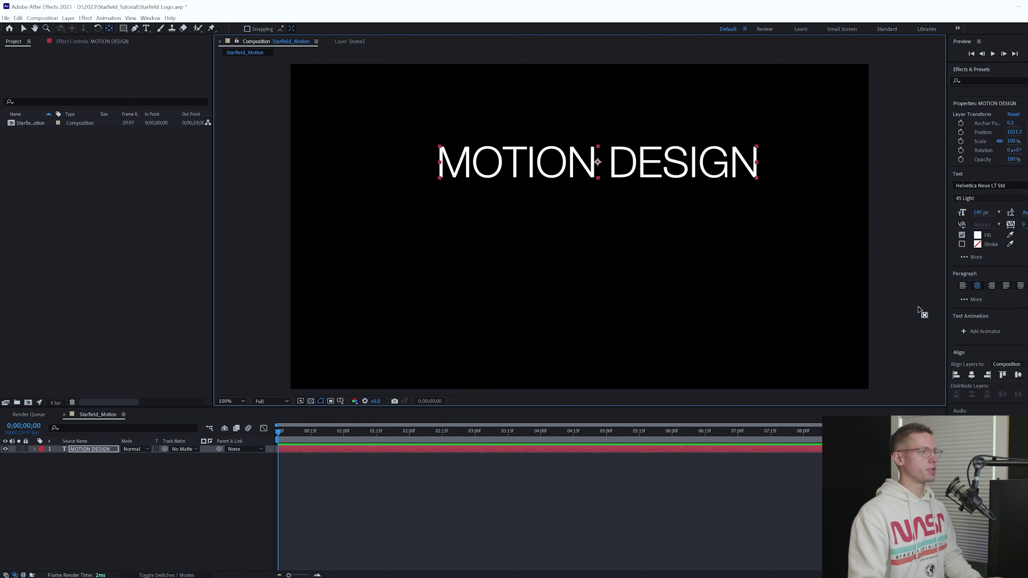
pyautogui.click(22, 29)
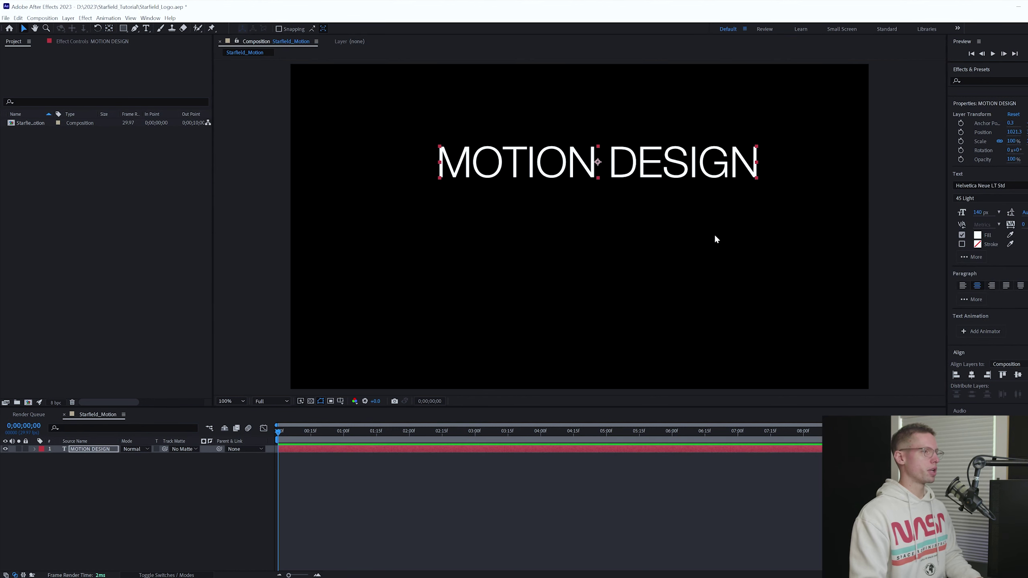
# Set the title to Couture font, 70 px size, tracking 350.
pyautogui.click(987, 186)
pyautogui.write('cout')
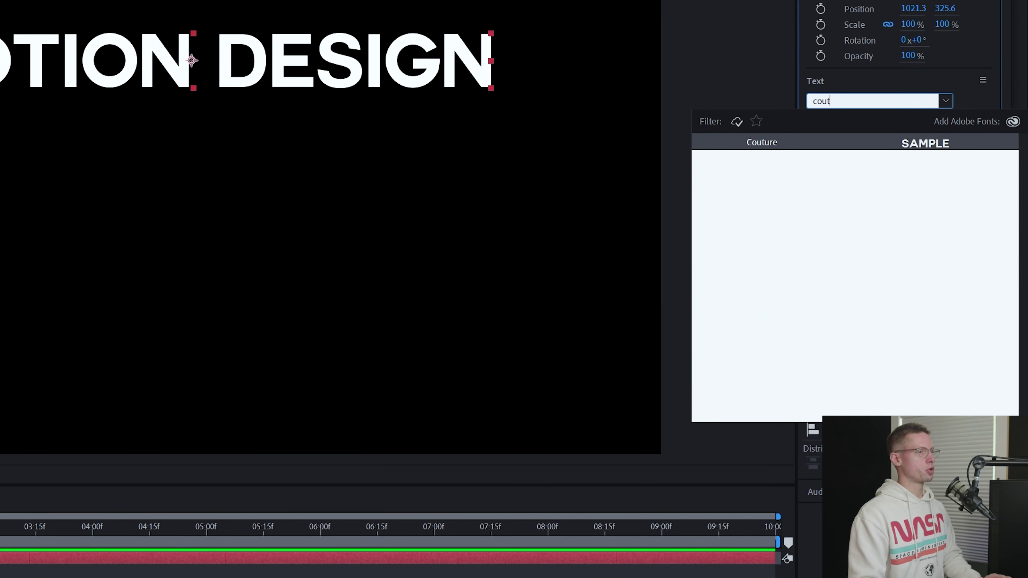
pyautogui.press('Return')
pyautogui.click(853, 147)
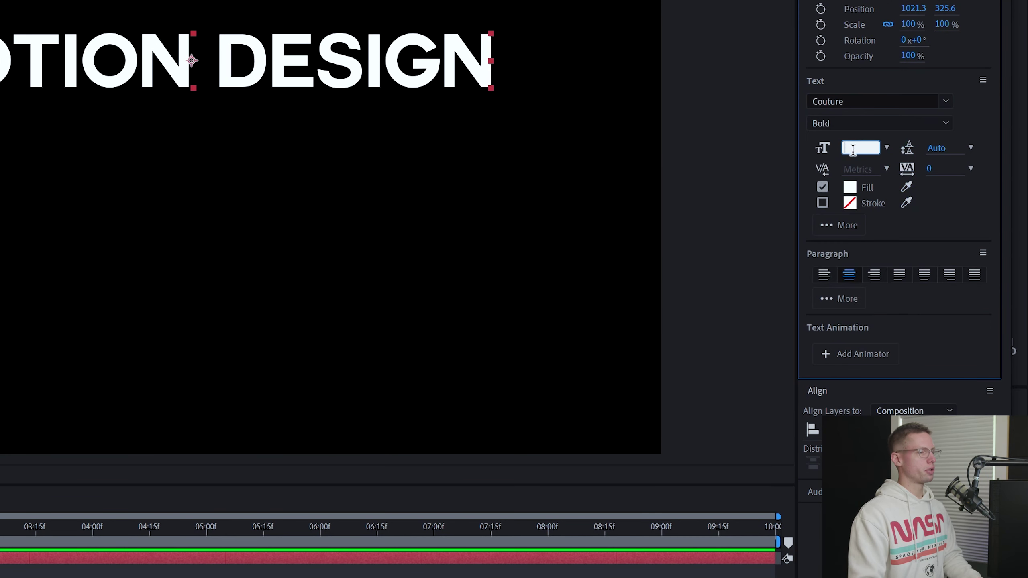
pyautogui.write('70')
pyautogui.press('Return')
pyautogui.click(931, 168)
pyautogui.write('350')
pyautogui.press('Return')
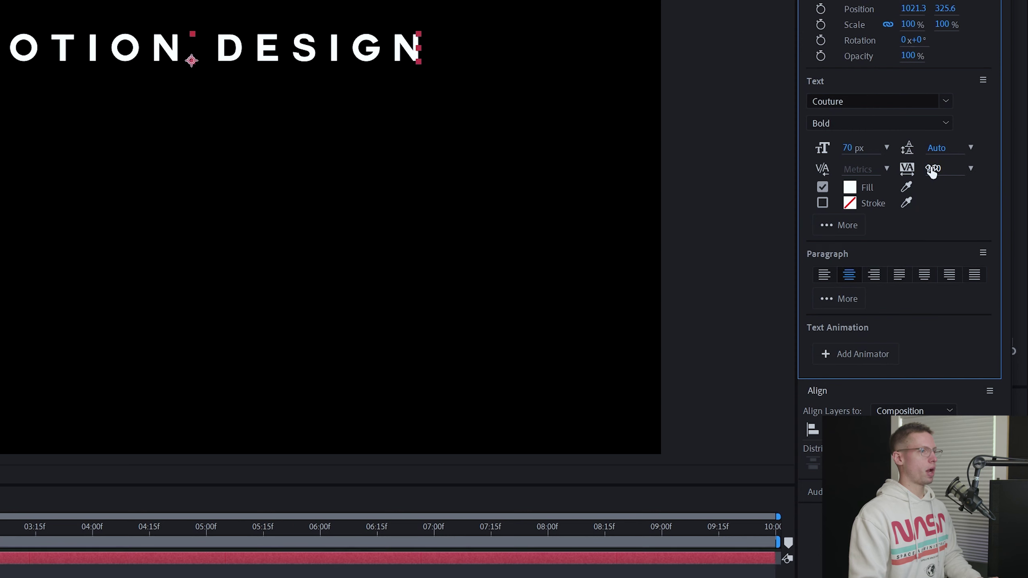
# Keep the title's fill white and centre it vertically in the composition.
pyautogui.click(850, 188)
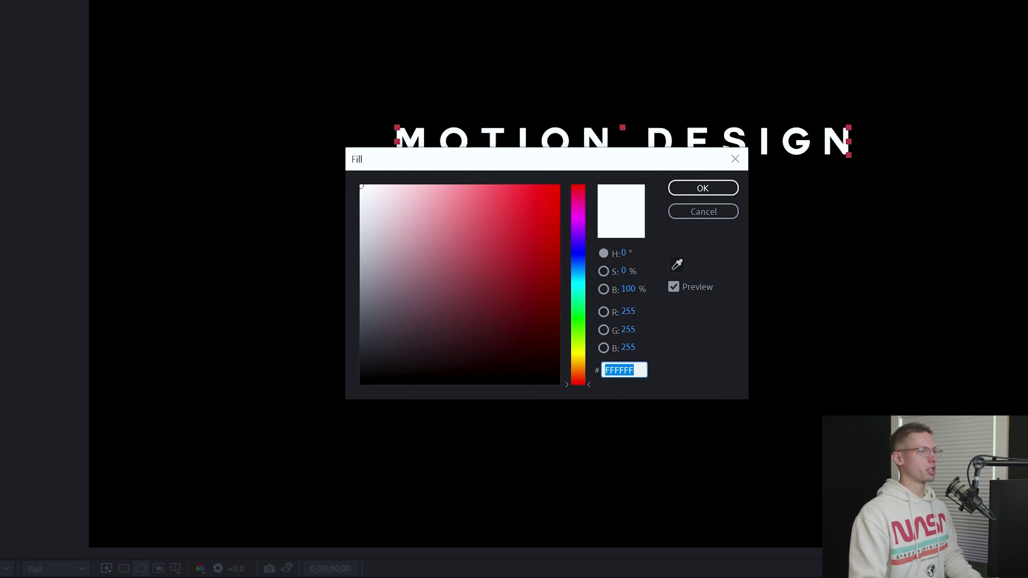
pyautogui.click(714, 188)
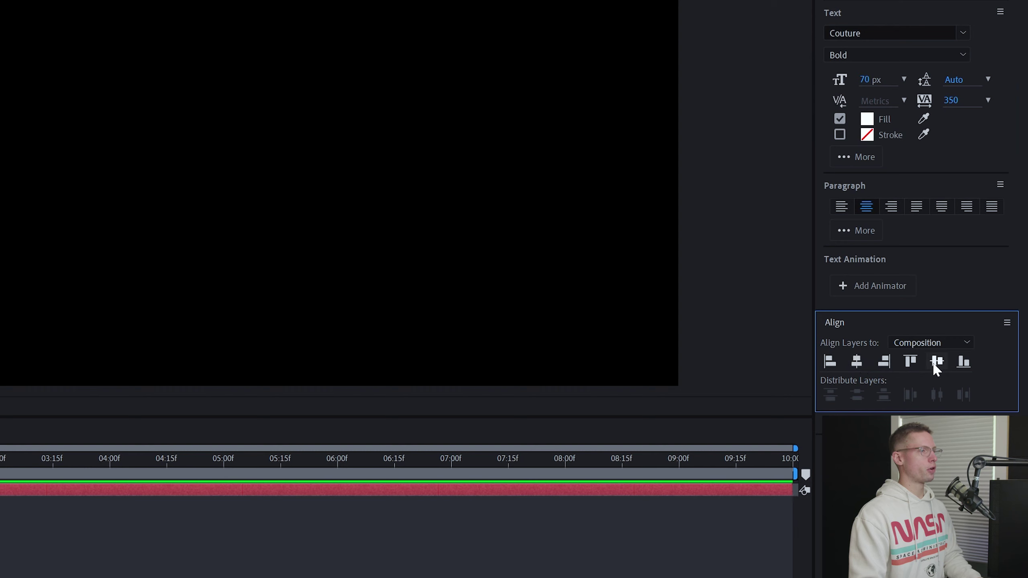
pyautogui.click(936, 361)
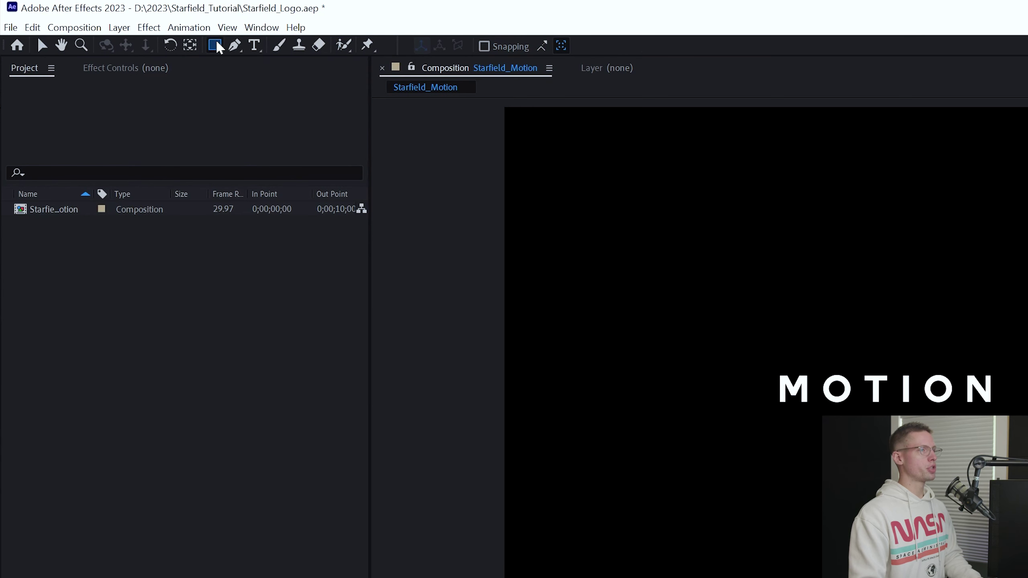
# Draw an ellipse circle over the title and centre it on the text.
pyautogui.click(215, 45)
pyautogui.click(246, 80)
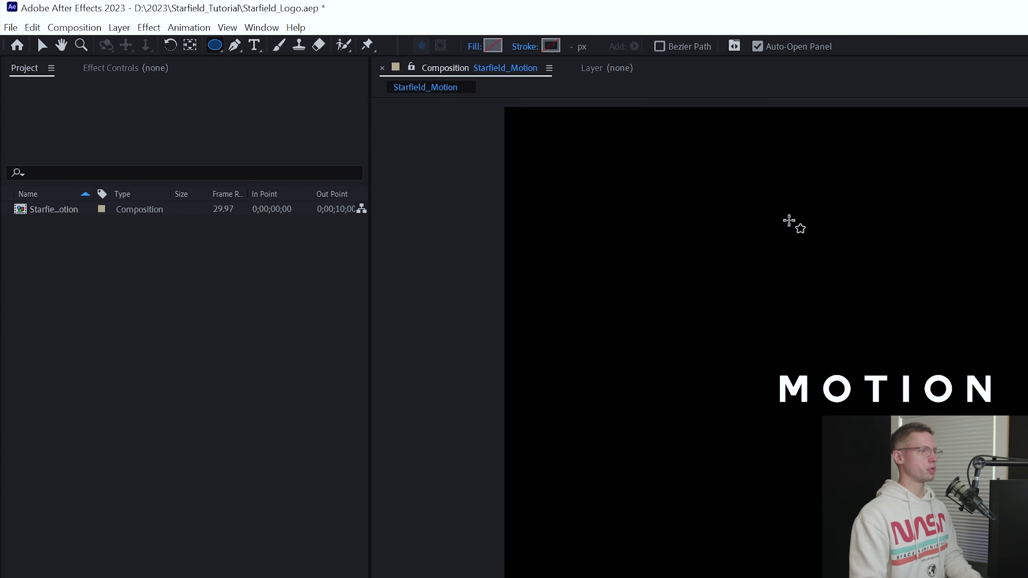
pyautogui.moveTo(791, 223); pyautogui.dragTo(636, 283)
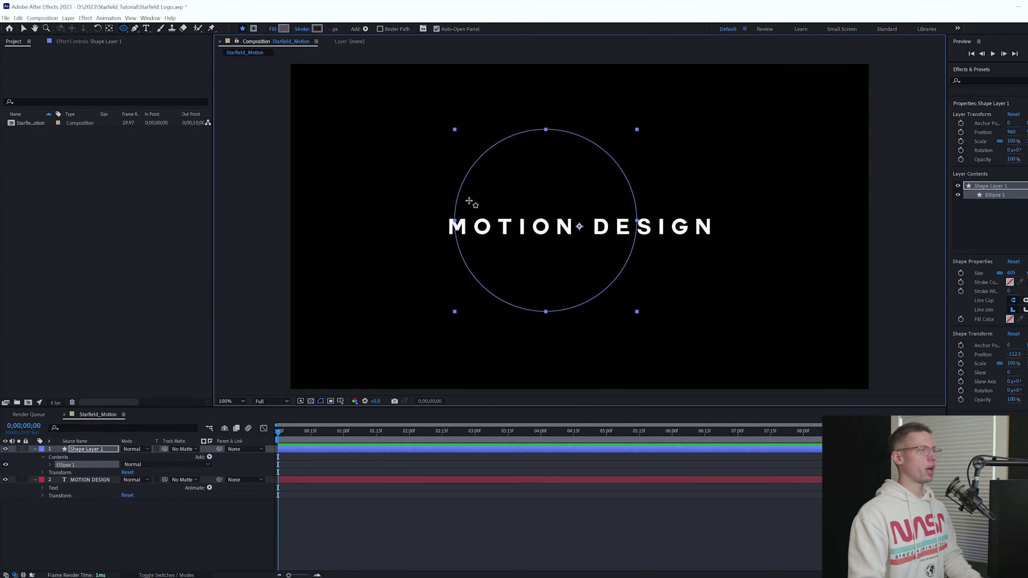
pyautogui.press('v')
pyautogui.moveTo(500, 211); pyautogui.dragTo(533, 213)
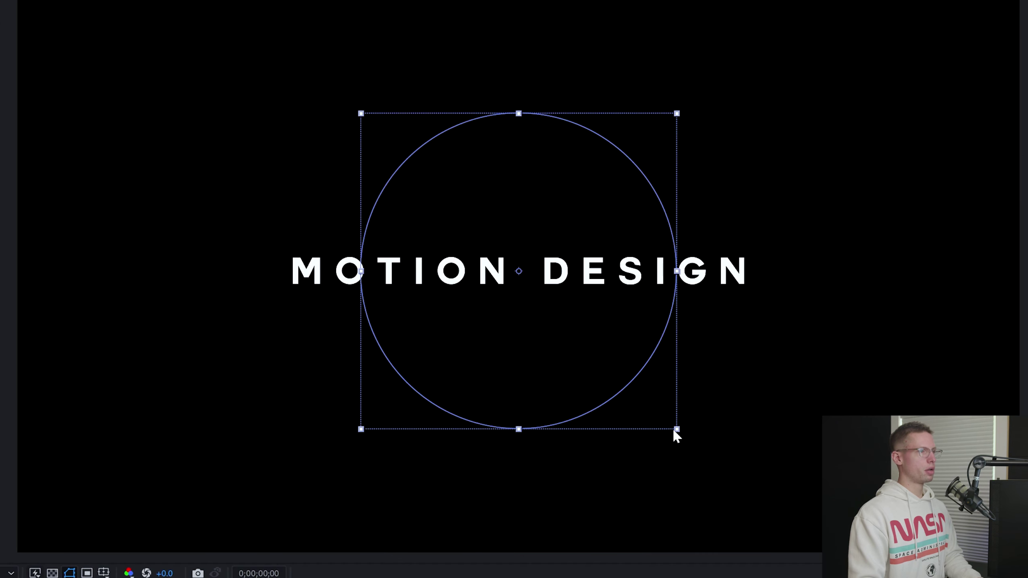
# Scale the circle down slightly so it neatly frames the text.
pyautogui.moveTo(677, 429); pyautogui.dragTo(666, 401)
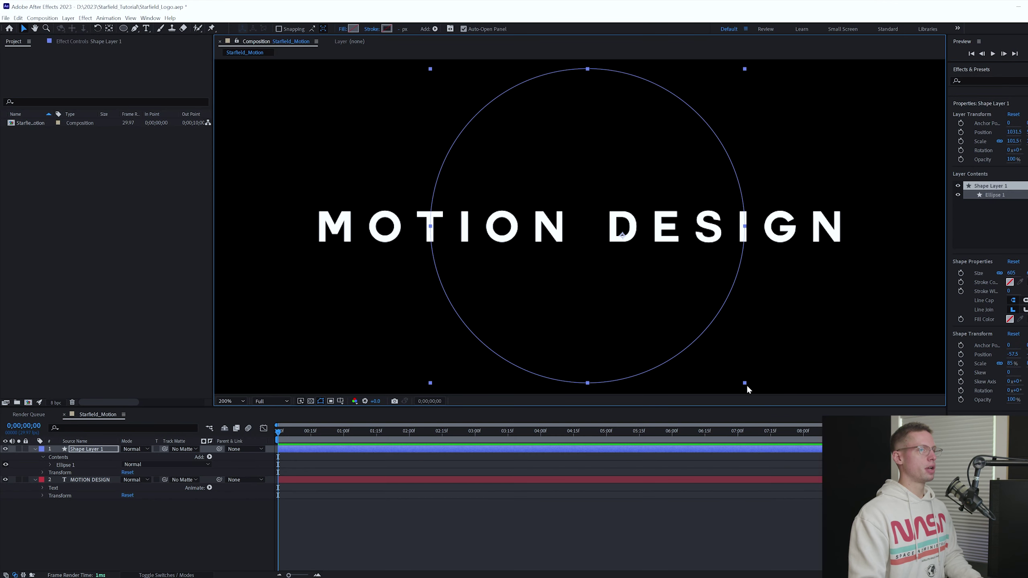
pyautogui.moveTo(745, 385); pyautogui.dragTo(744, 383)
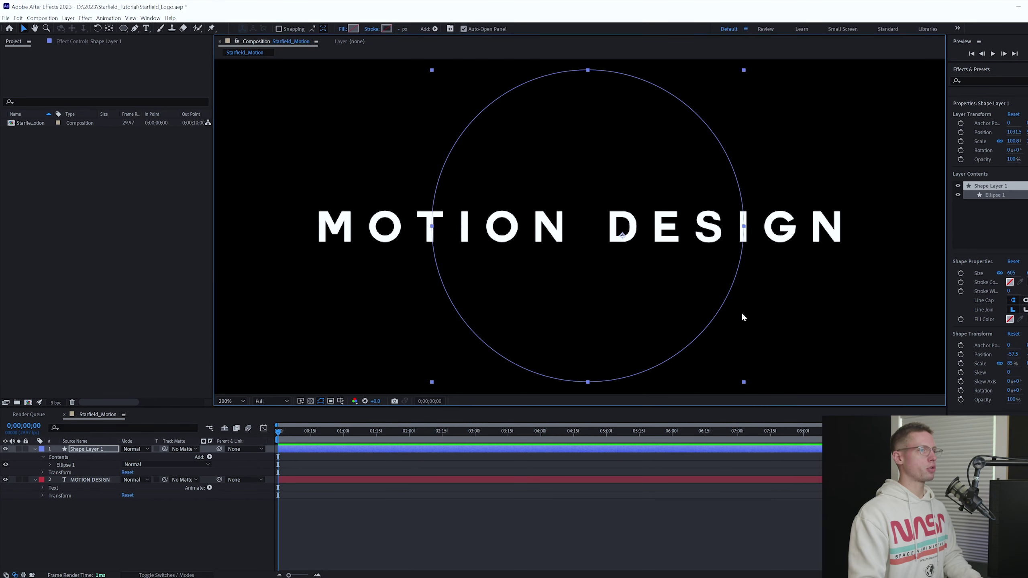
pyautogui.rightClick(97, 448)
# Pre-compose the circle shape layer into a composition named Circle.
pyautogui.click(125, 397)
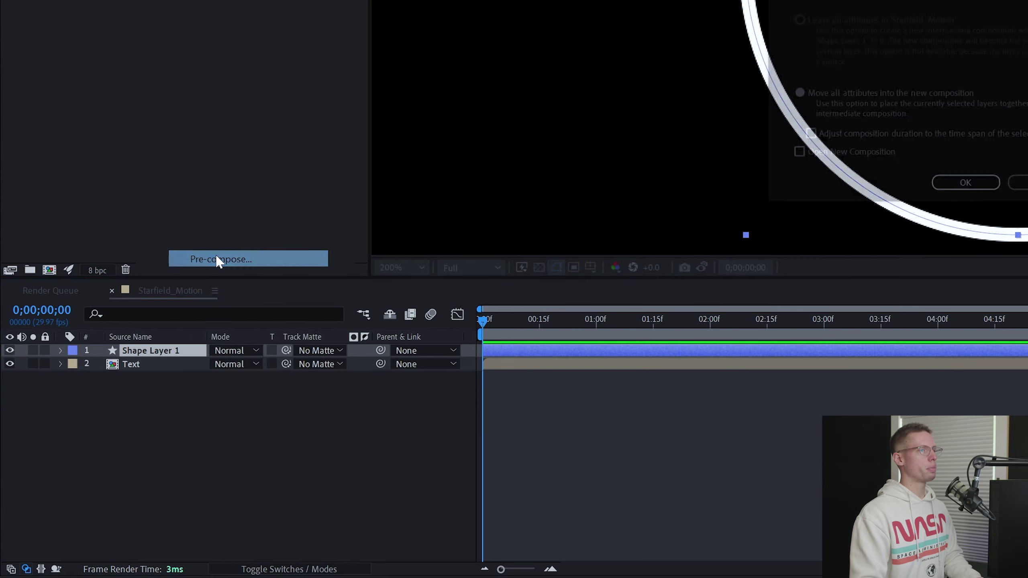
pyautogui.write('Circle')
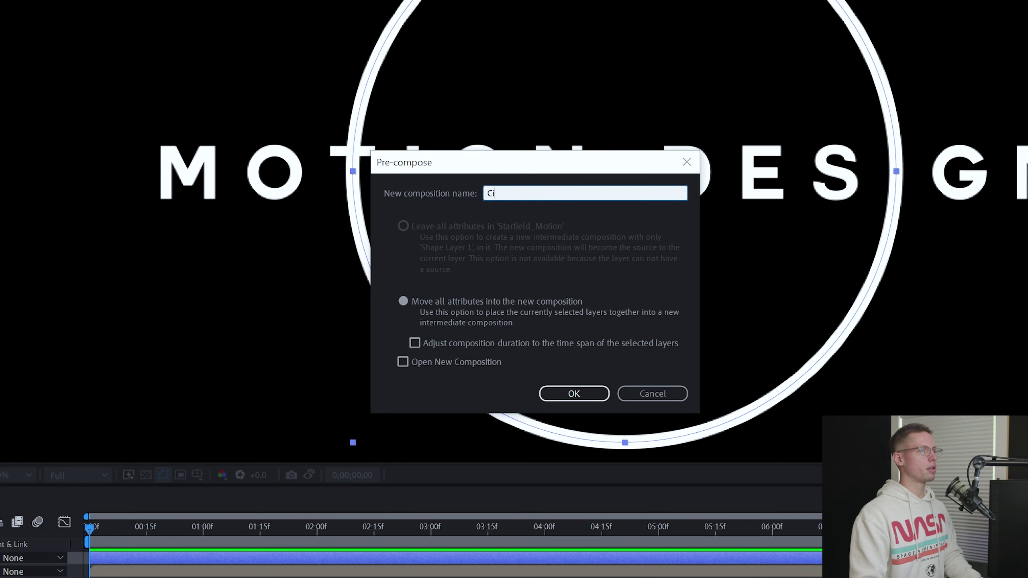
pyautogui.press('Return')
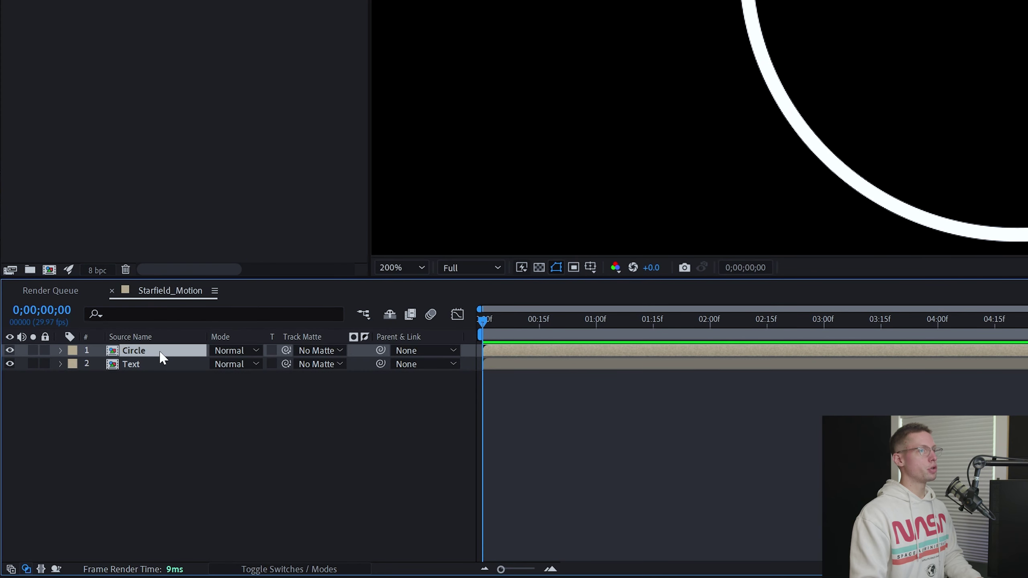
# Duplicate the Circle layer with Ctrl+D and select the copy.
pyautogui.hotkey('ctrl', 'd')
pyautogui.click(134, 364)
pyautogui.press('/')
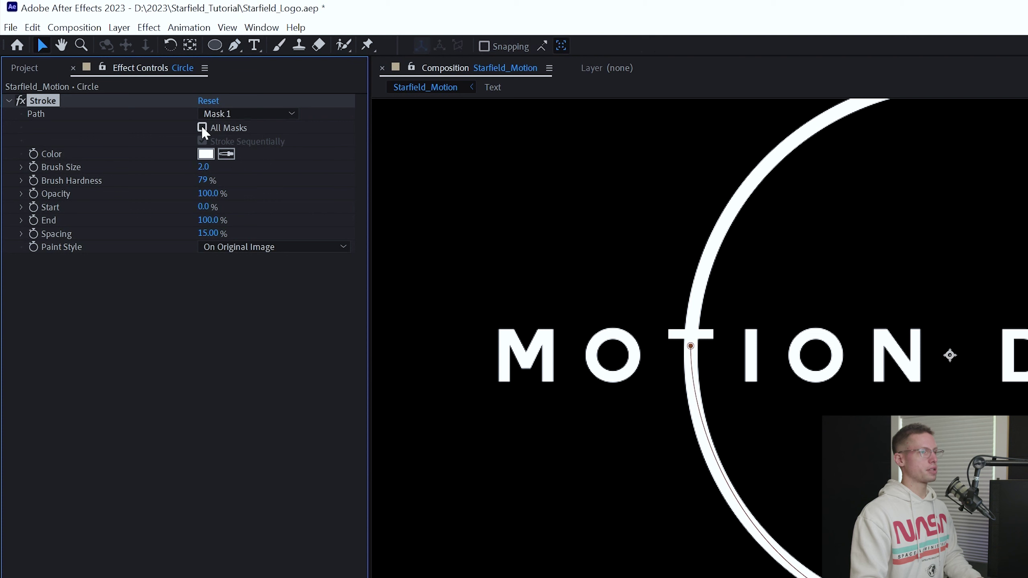
# Set the Stroke effect to All Masks, brush size 6.5, hardness 100%.
pyautogui.click(202, 128)
pyautogui.click(205, 167)
pyautogui.write('6.5')
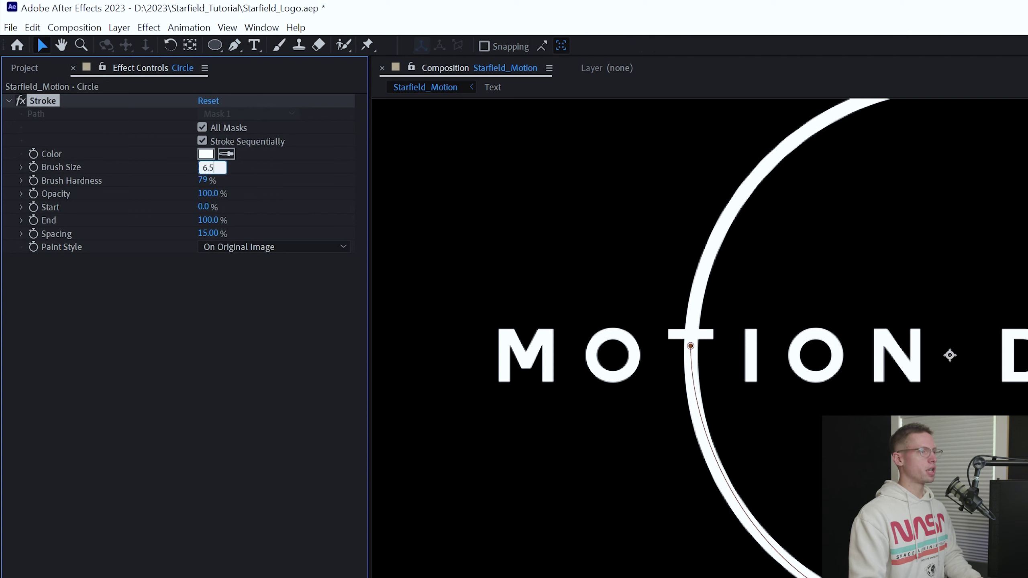
pyautogui.press('Return')
pyautogui.moveTo(201, 182); pyautogui.dragTo(381, 172)
pyautogui.click(266, 247)
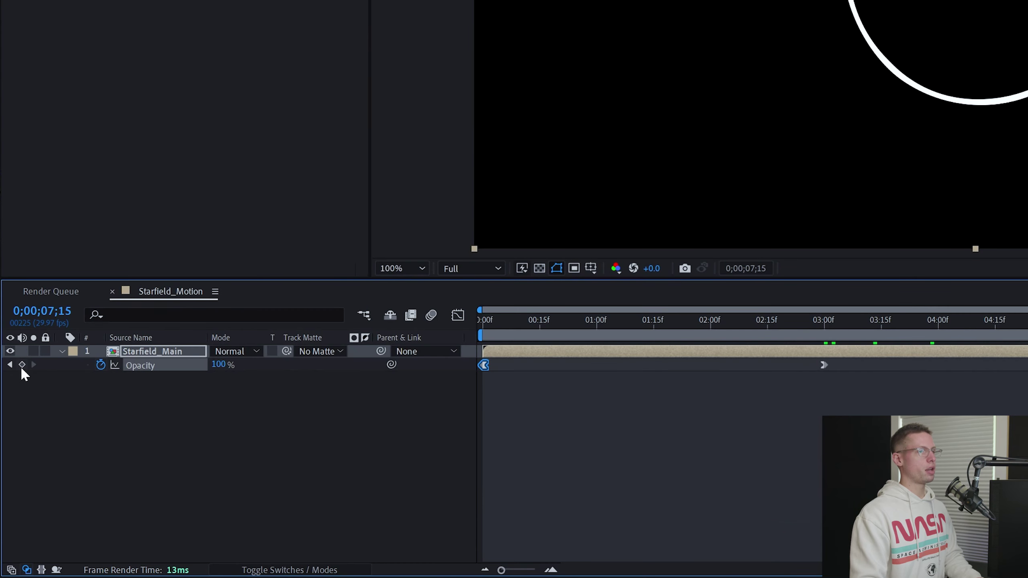
# Add an Opacity keyframe at 7:15 and move the playhead toward 8:15.
pyautogui.click(21, 364)
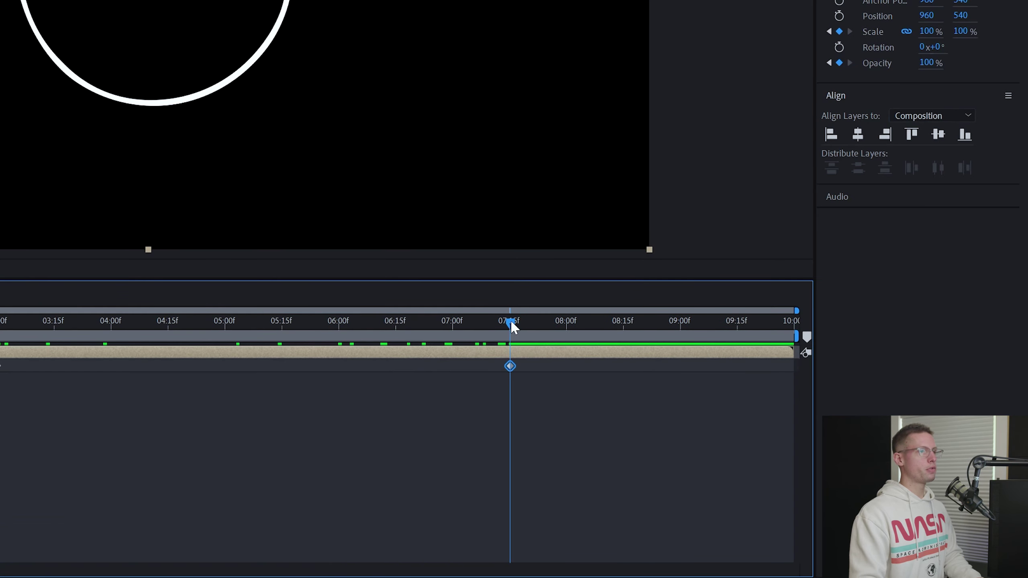
pyautogui.moveTo(509, 326); pyautogui.dragTo(626, 339)
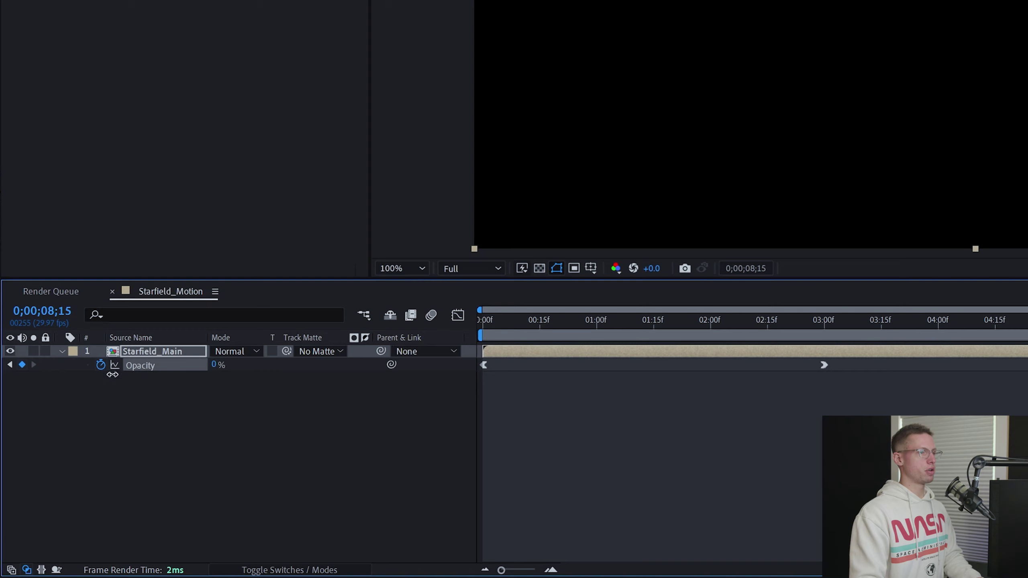
pyautogui.press('j')
pyautogui.click(6, 18)
# Import the starry mountain photo, place it below Starfield_Main and scale it down.
pyautogui.moveTo(40, 227)
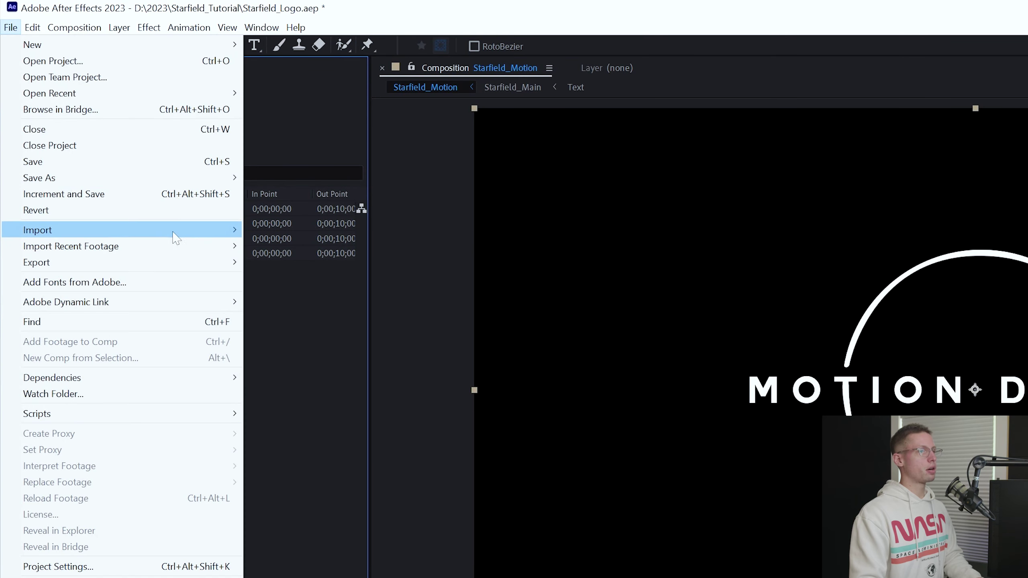
pyautogui.click(278, 229)
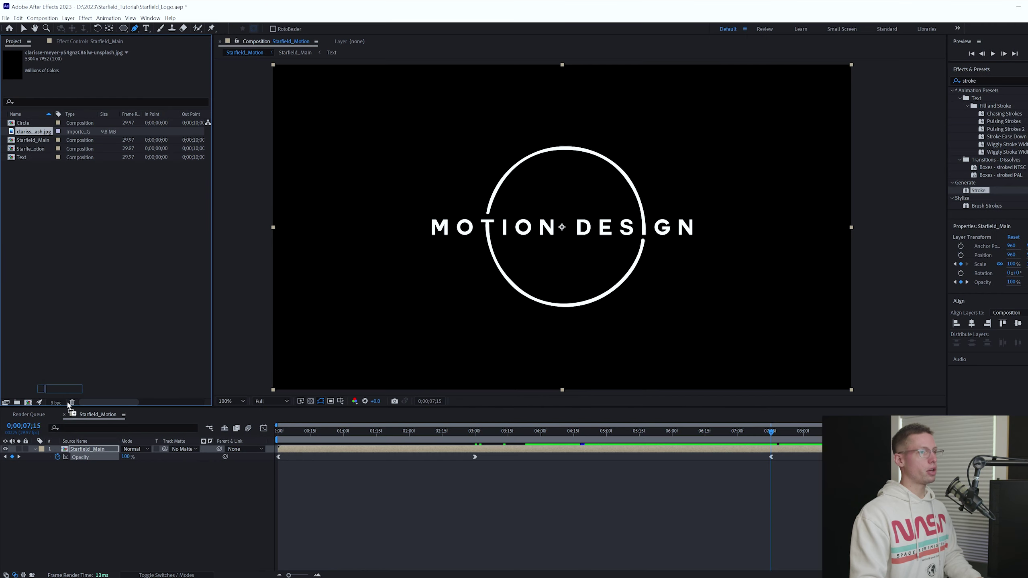
pyautogui.moveTo(67, 405); pyautogui.dragTo(77, 463)
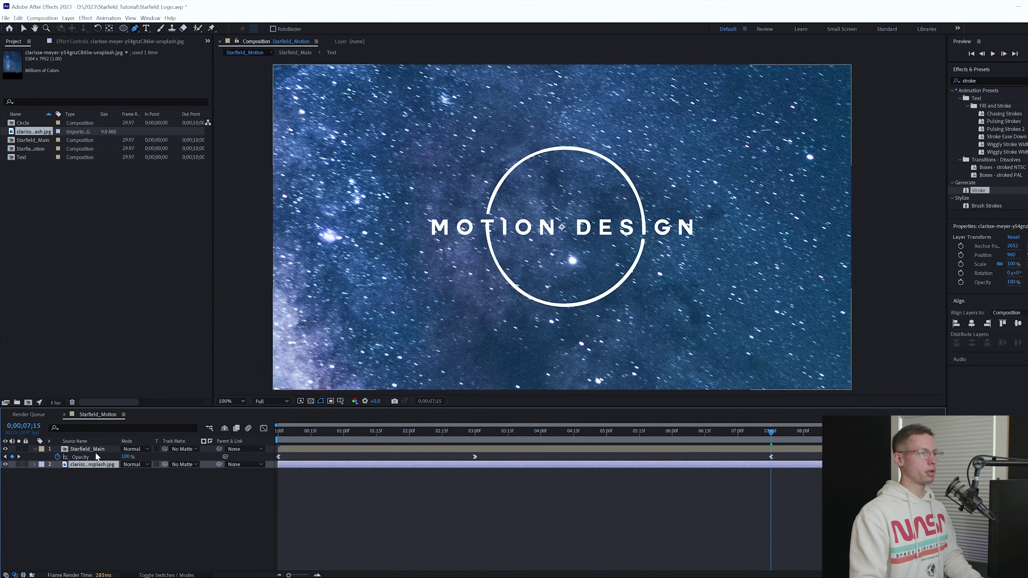
pyautogui.press('s')
pyautogui.click(133, 472)
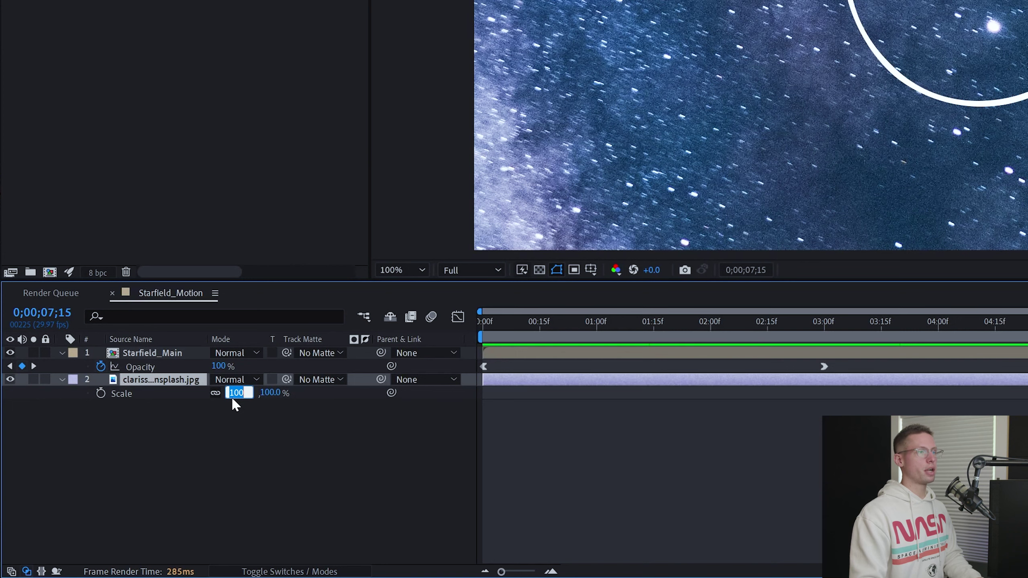
pyautogui.write('30')
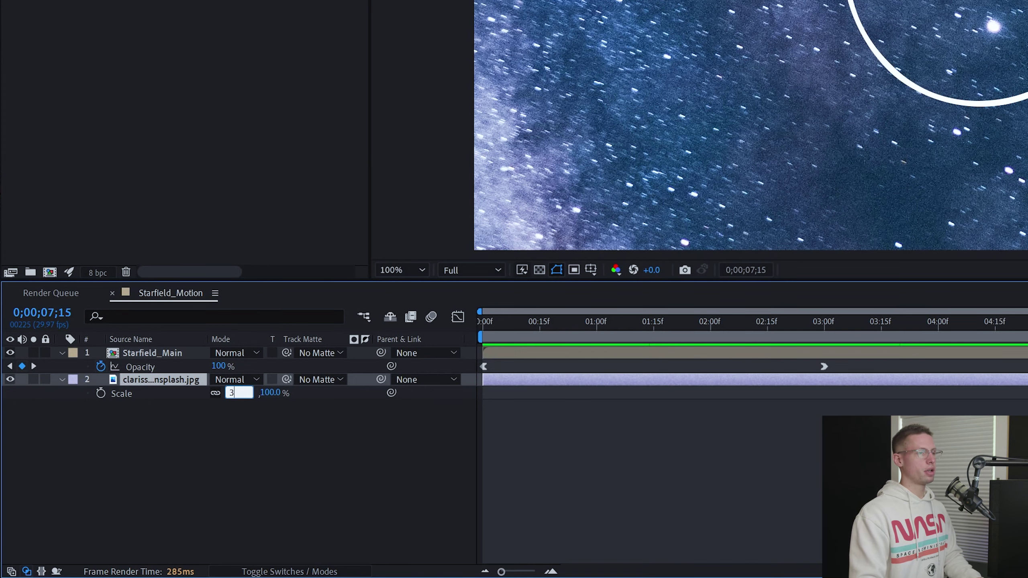
pyautogui.press('Return')
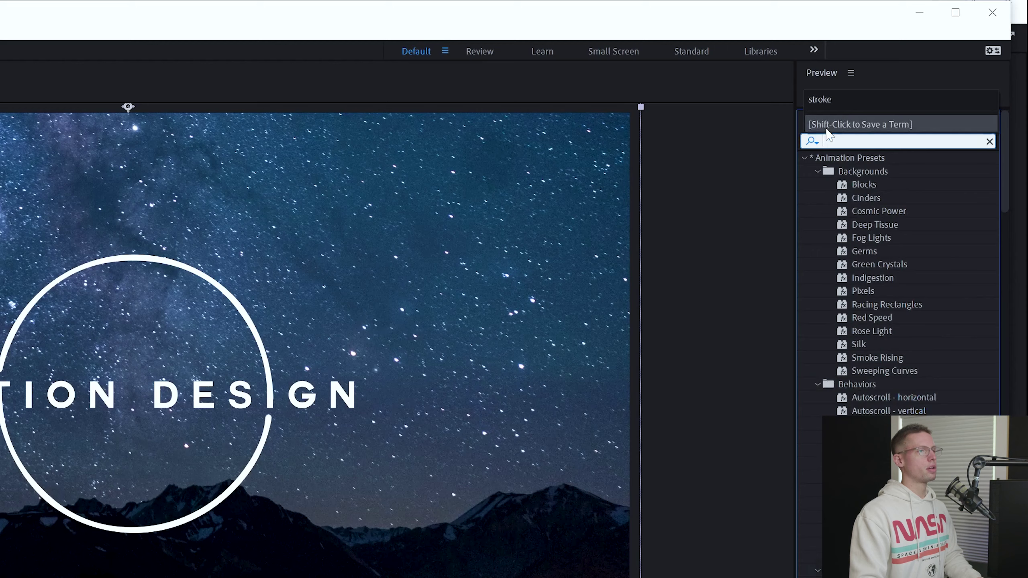
# Apply Levels to the photo with Gamma 0.66 and Output White 150.
pyautogui.write('levels')
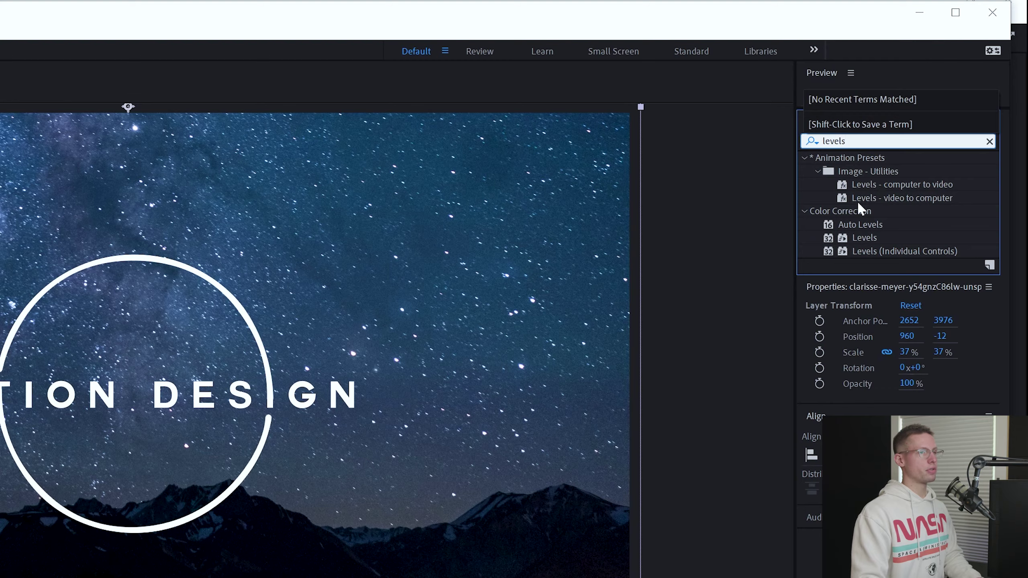
pyautogui.moveTo(864, 238); pyautogui.dragTo(105, 466)
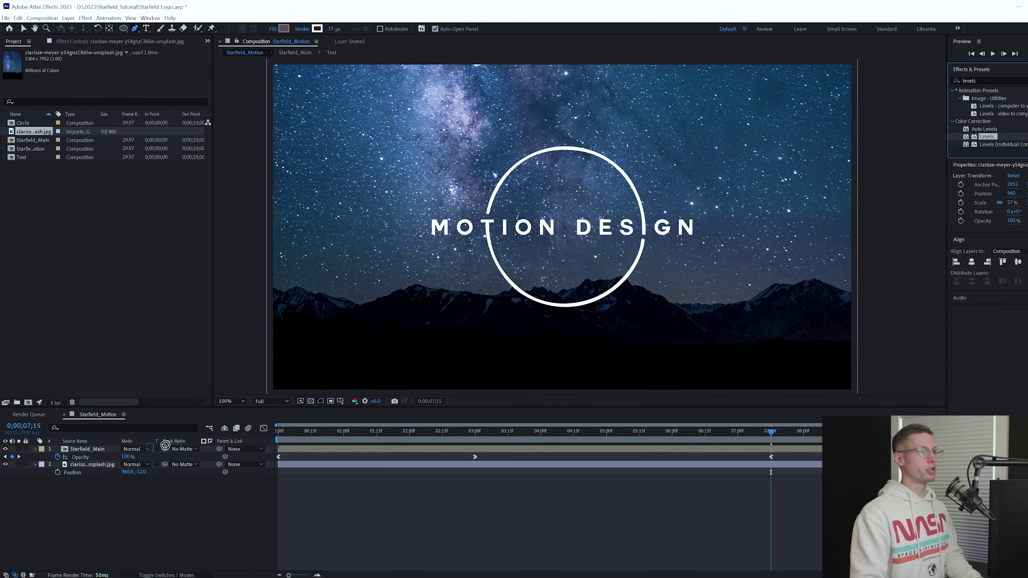
pyautogui.click(118, 147)
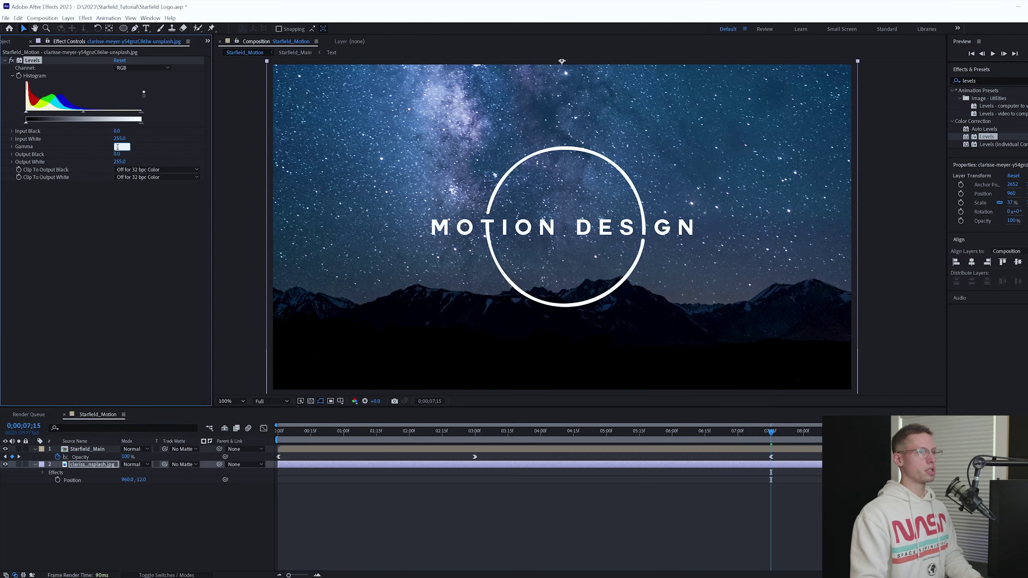
pyautogui.write('.66')
pyautogui.press('Return')
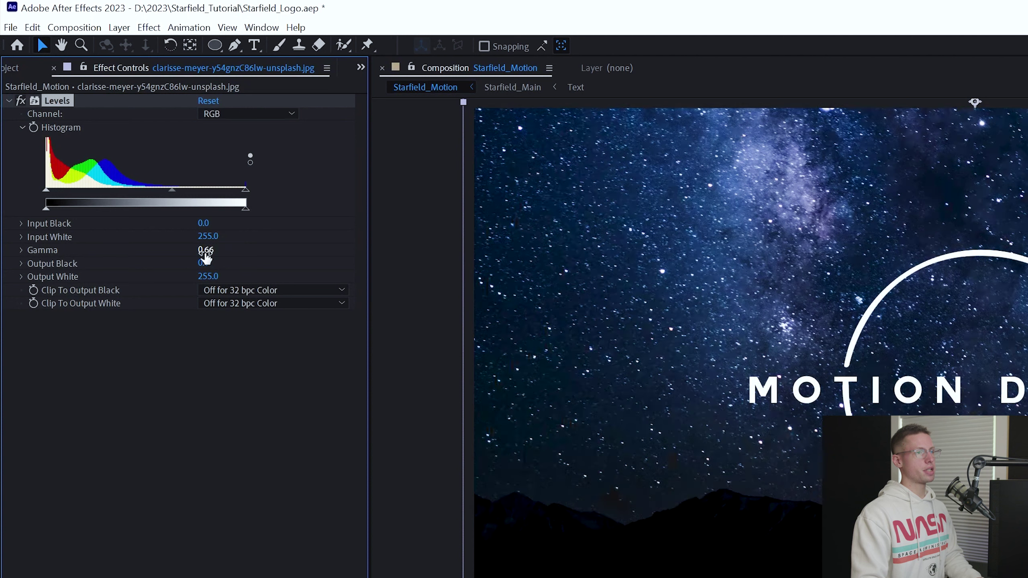
pyautogui.click(208, 277)
pyautogui.write('150')
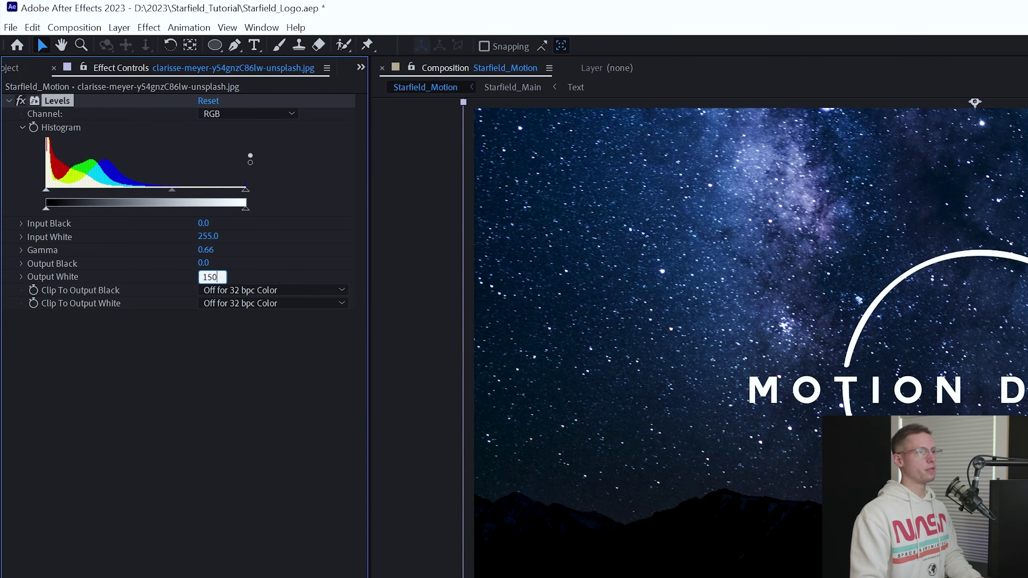
pyautogui.press('Return')
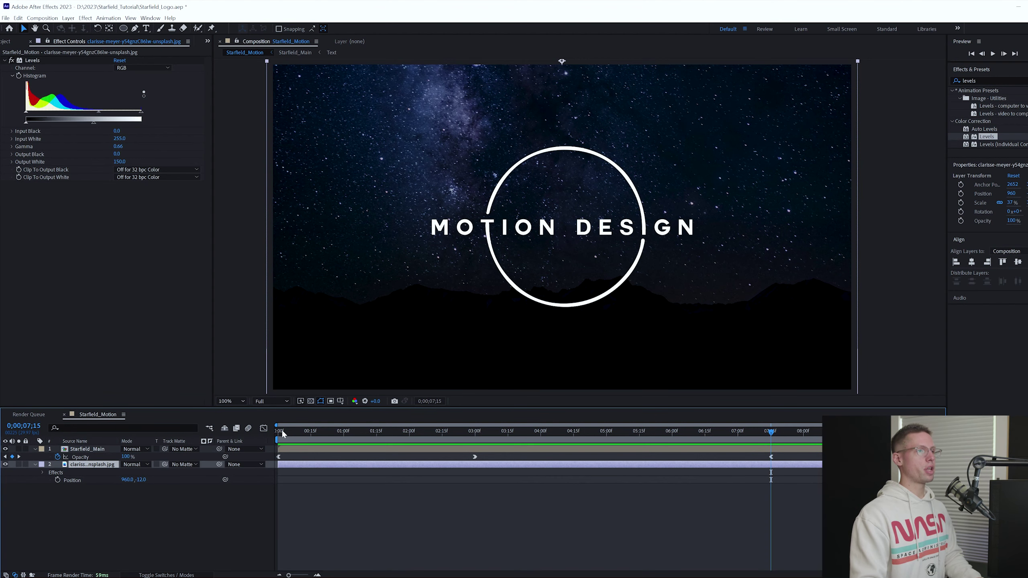
# Keyframe the photo's Position from 0:00 to Y 960 at 7:15 with Easy Ease In.
pyautogui.click(281, 429)
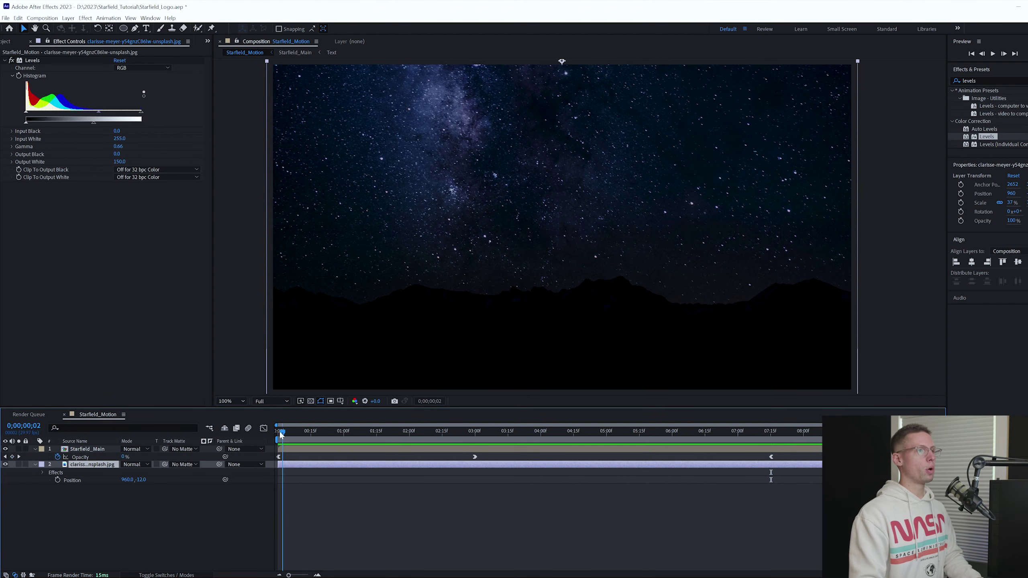
pyautogui.click(58, 480)
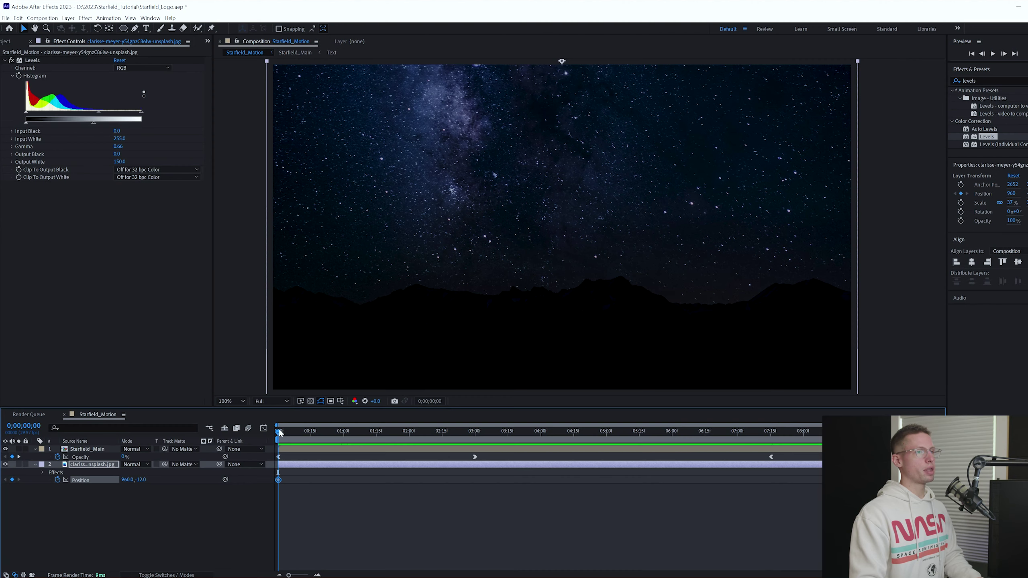
pyautogui.moveTo(279, 431); pyautogui.dragTo(772, 434)
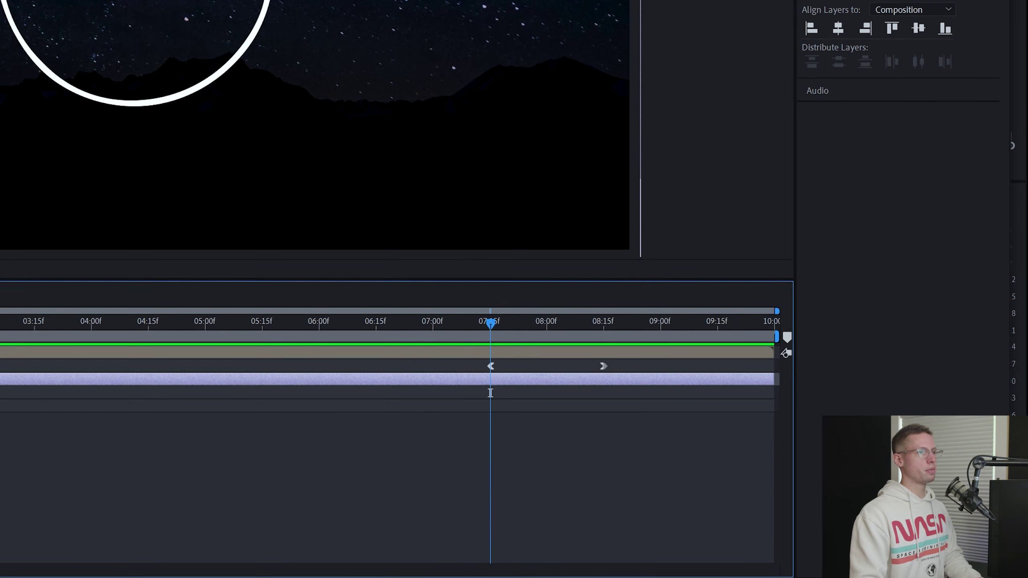
pyautogui.click(244, 406)
pyautogui.write('960')
pyautogui.press('Return')
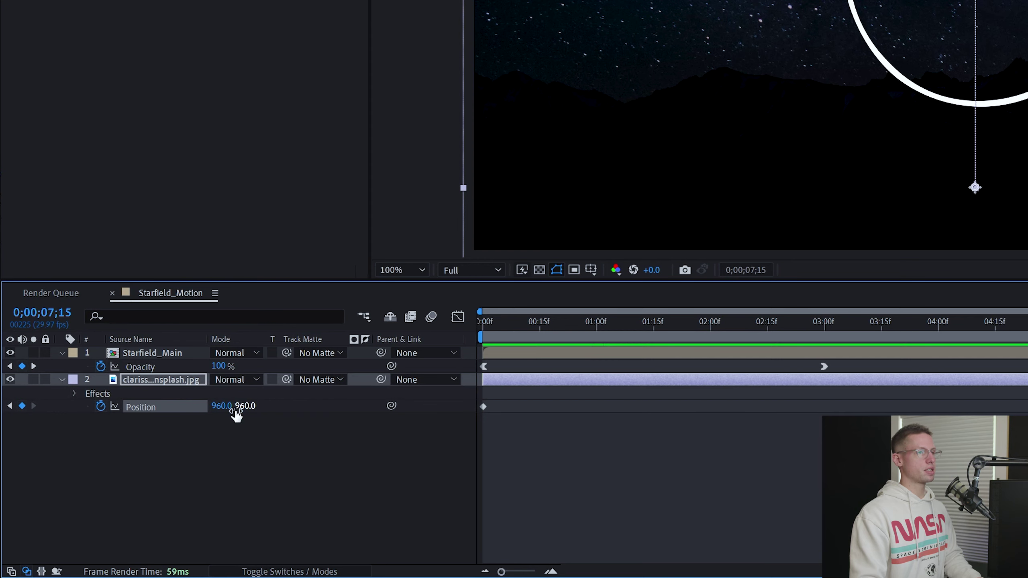
pyautogui.rightClick(489, 403)
pyautogui.moveTo(542, 396)
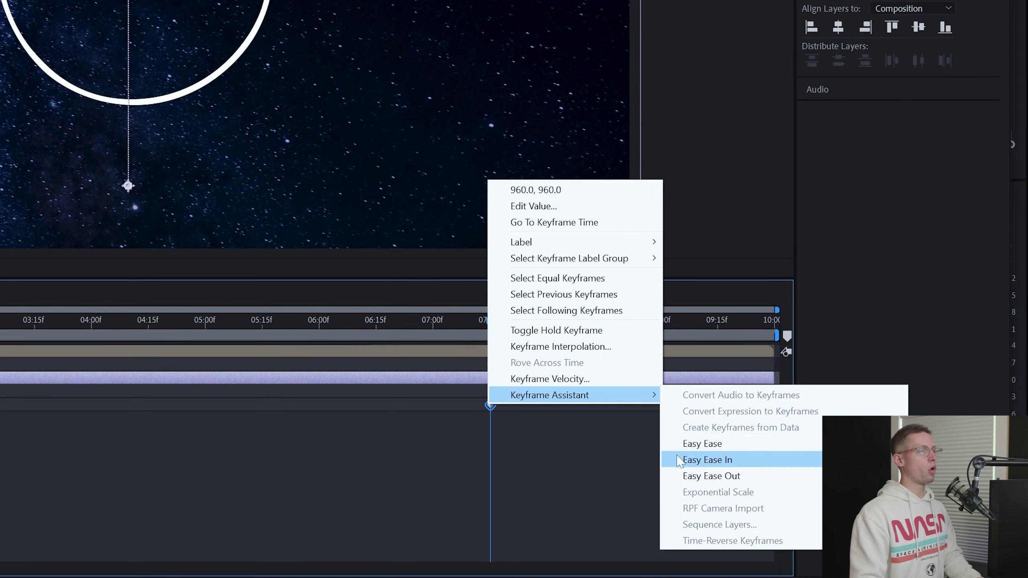
pyautogui.click(708, 460)
# Fade the photo's Opacity from 100% at 6:00 to 0% at 7:15, then preview.
pyautogui.moveTo(705, 430); pyautogui.dragTo(770, 441)
pyautogui.press('t')
pyautogui.click(57, 472)
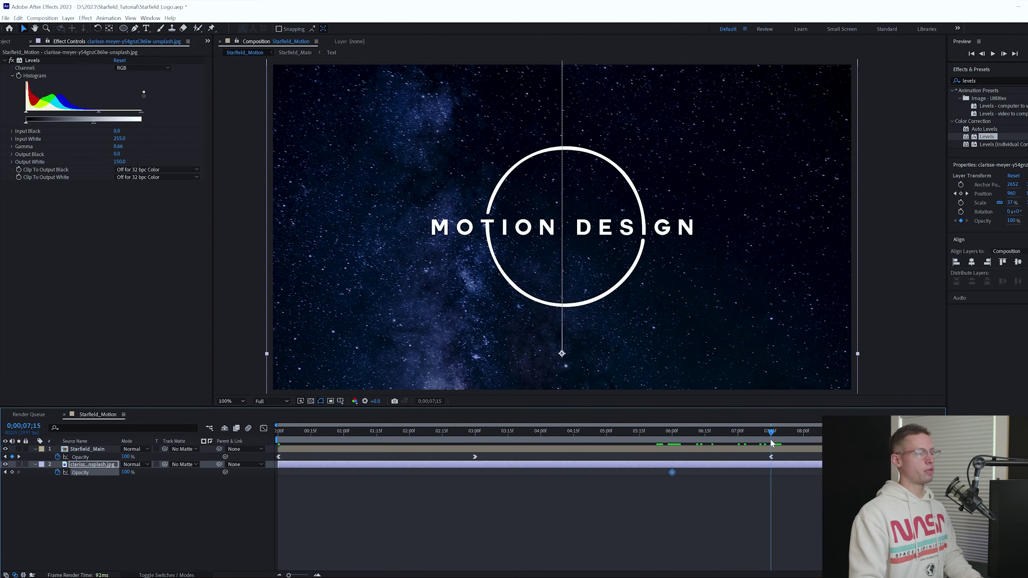
pyautogui.moveTo(127, 472); pyautogui.dragTo(81, 472)
pyautogui.press('Home')
pyautogui.press('space')
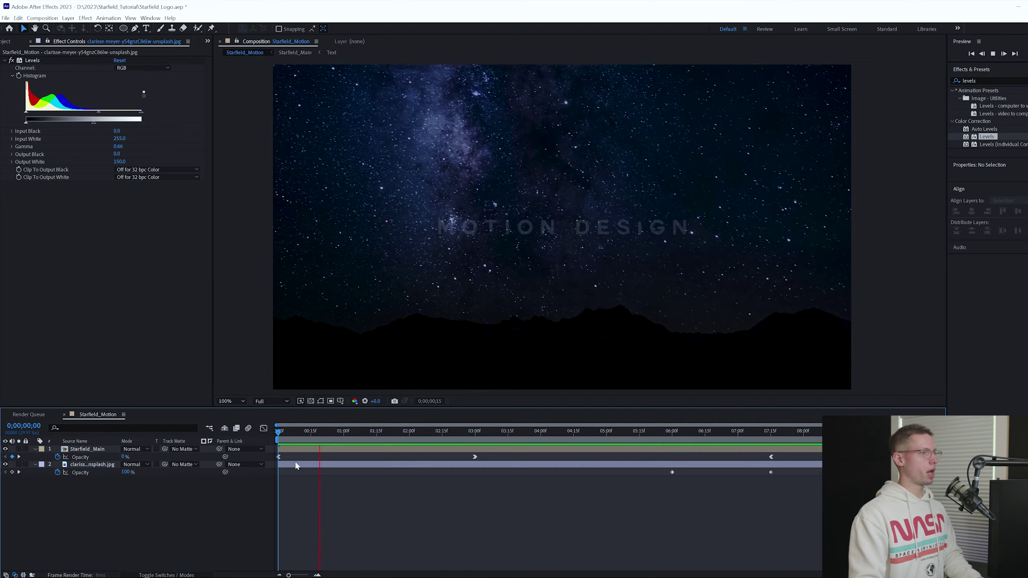